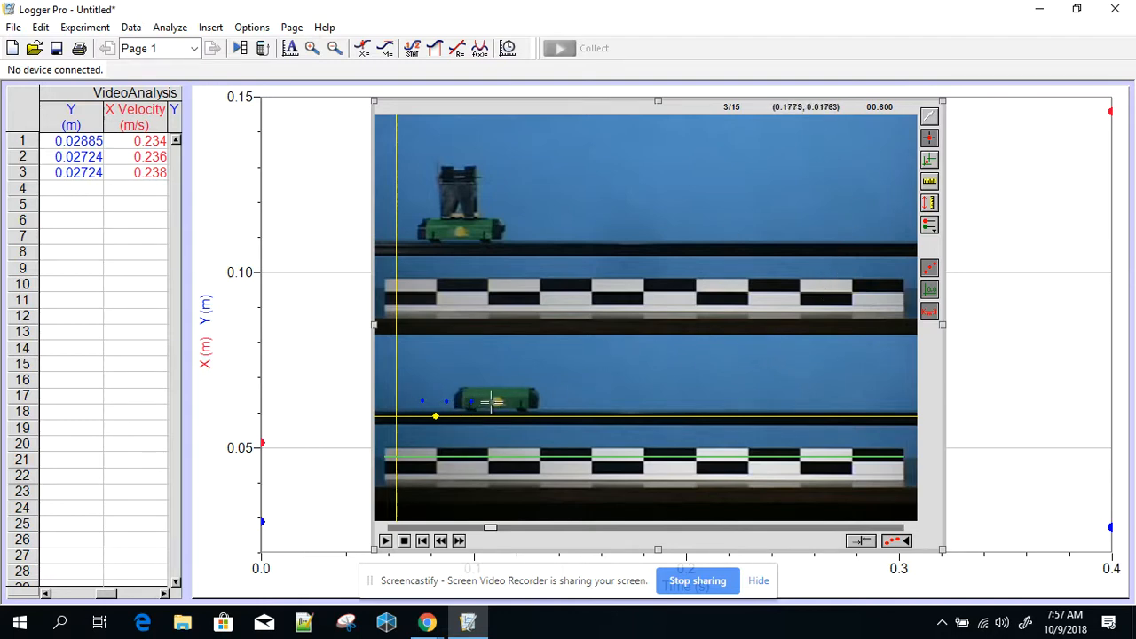
Mark a stray point just above the lower cart in the 0.600 s frame and delete it
click(493, 383)
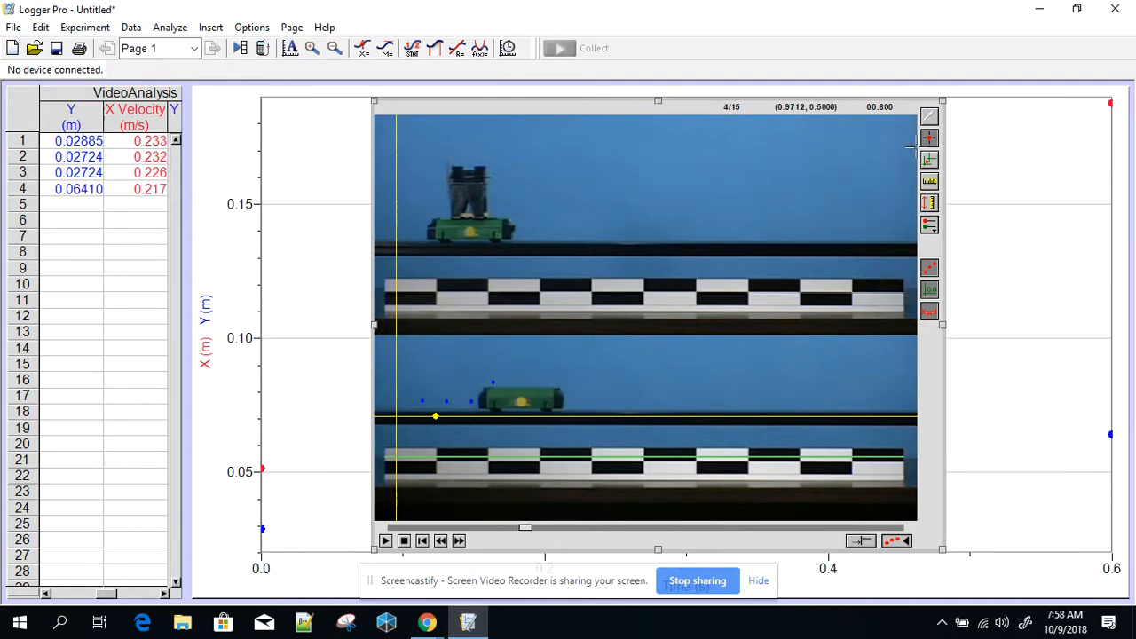
click(932, 118)
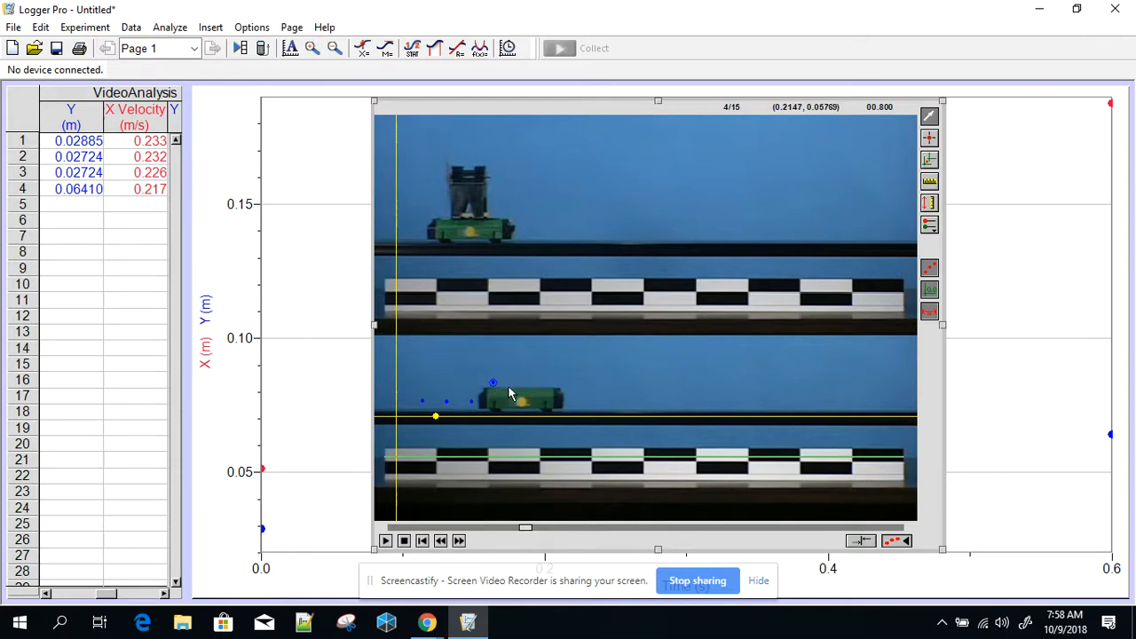
key(Delete)
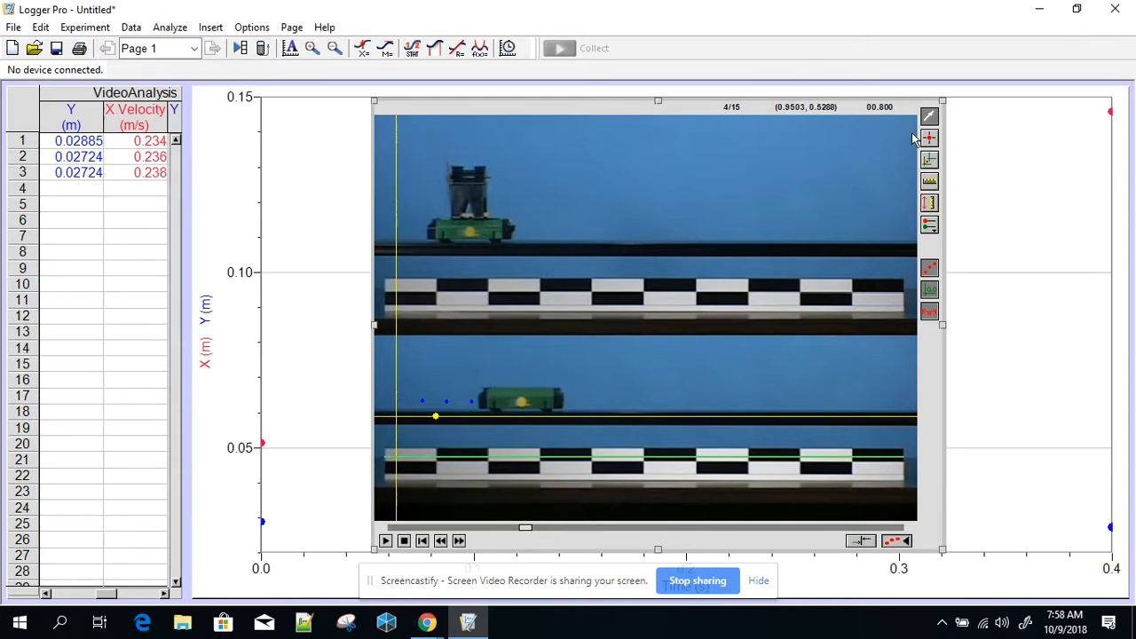
Mark a point above the lower cart in the 0.800 s frame and shift that point slightly higher
click(929, 140)
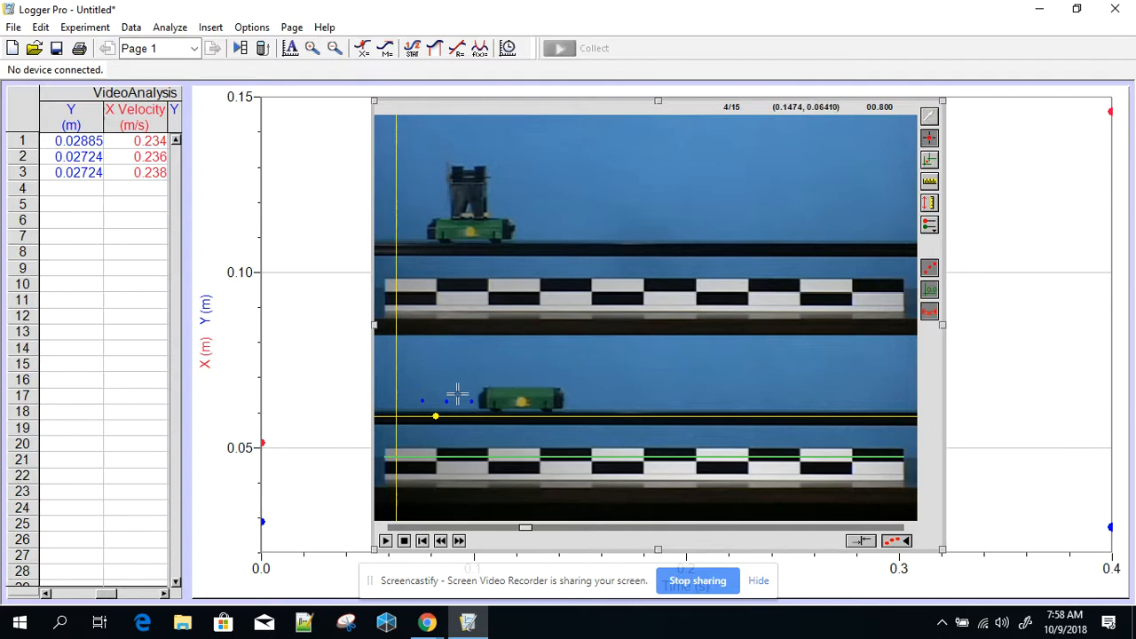
click(508, 380)
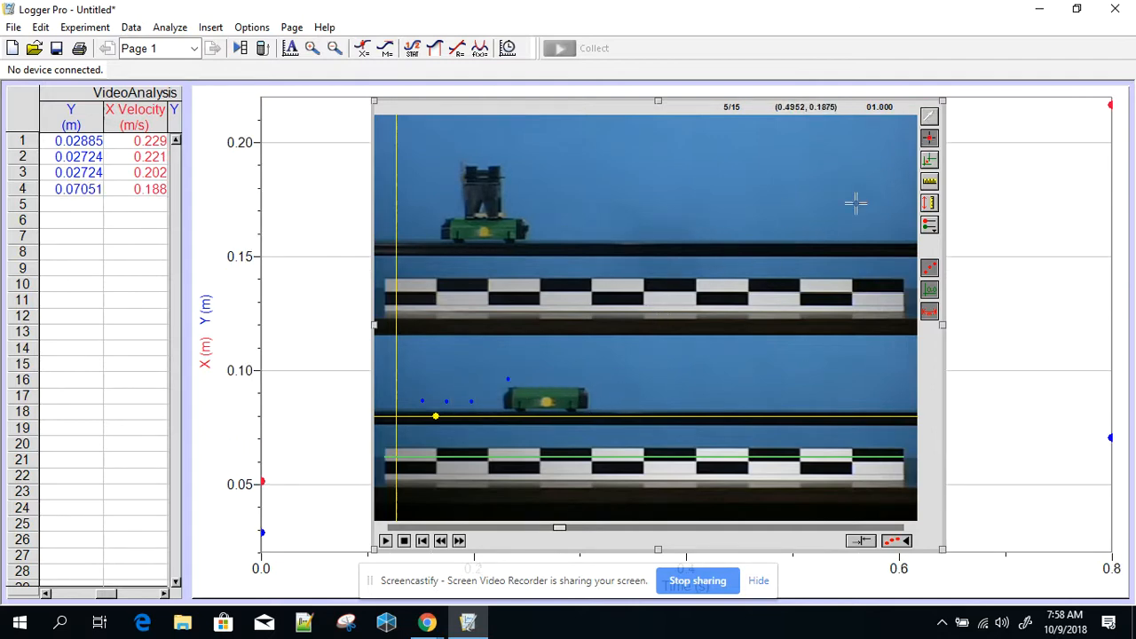
click(929, 119)
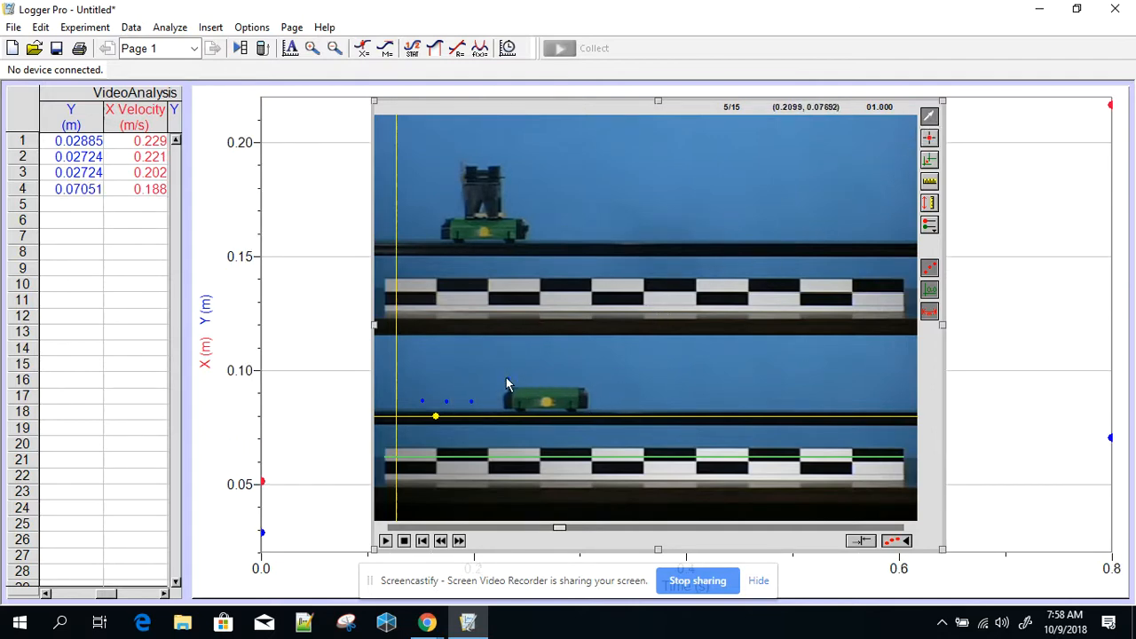
mouse_move(508, 382)
mouse_down()
mouse_move(508, 399)
mouse_move(511, 370)
mouse_up()
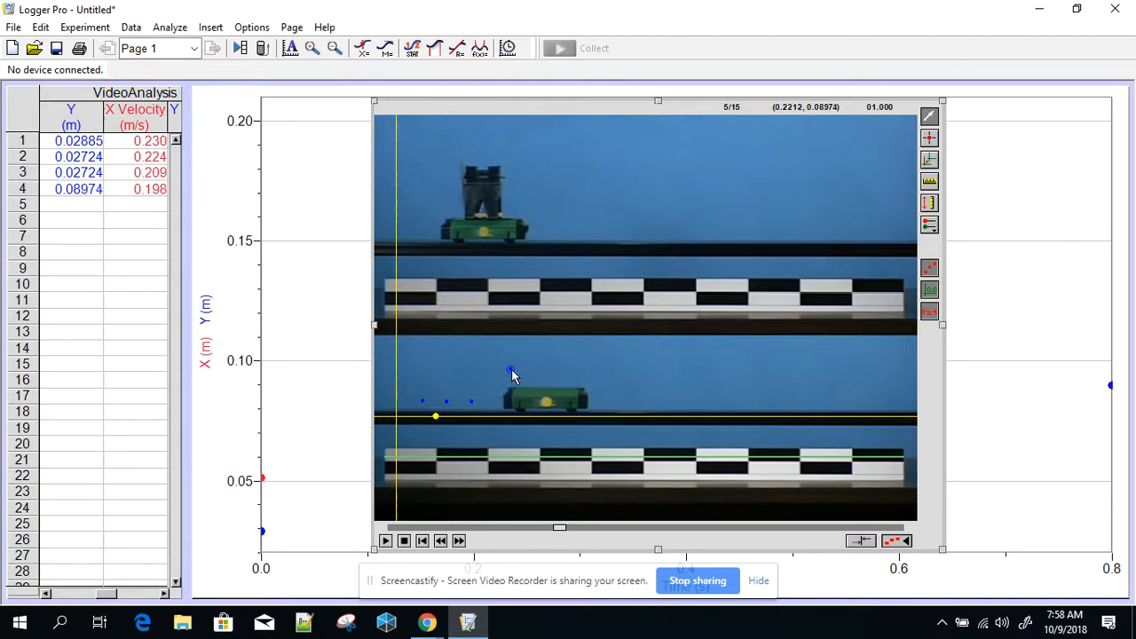
Return to the 0.800 s frame, move the misplaced point onto the lower cart's yellow dot, and delete it
click(442, 540)
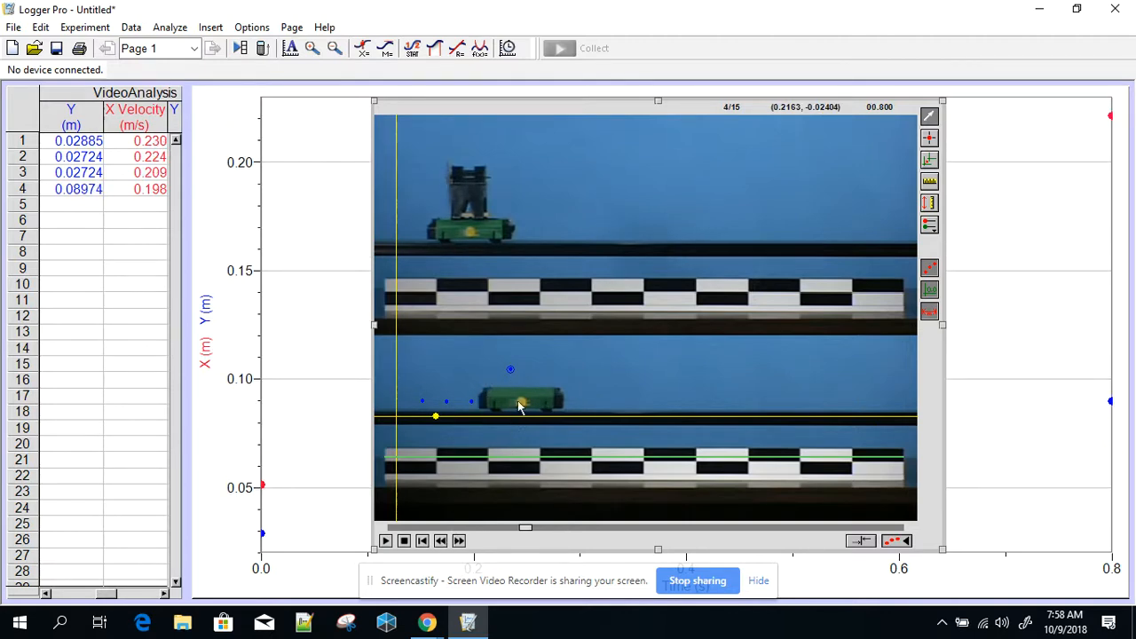
drag(510, 372, 524, 407)
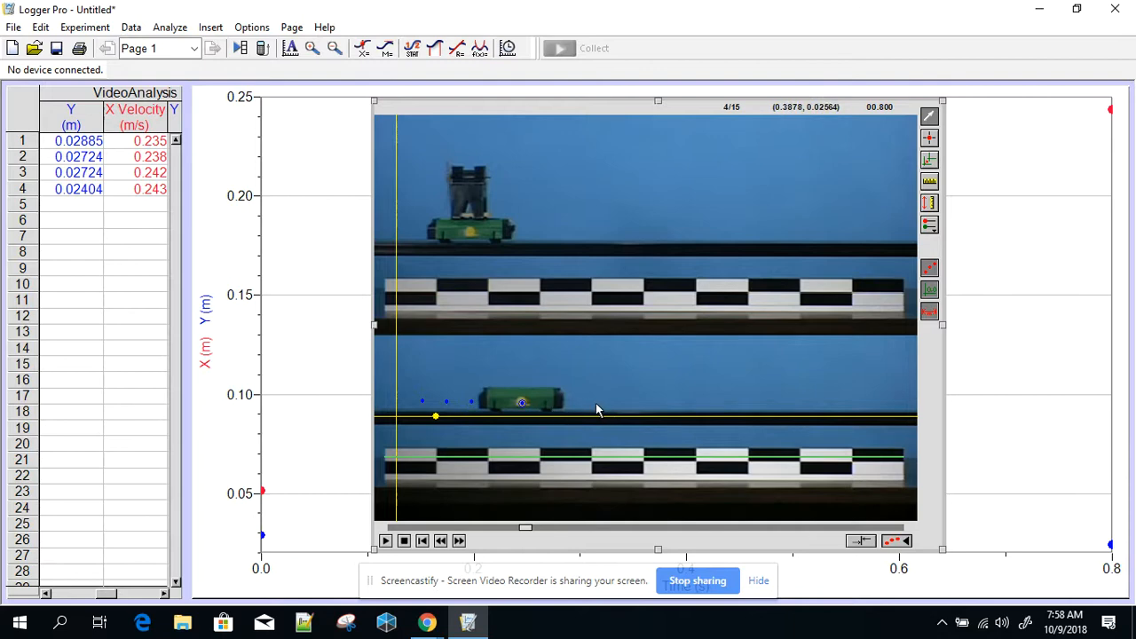
key(Delete)
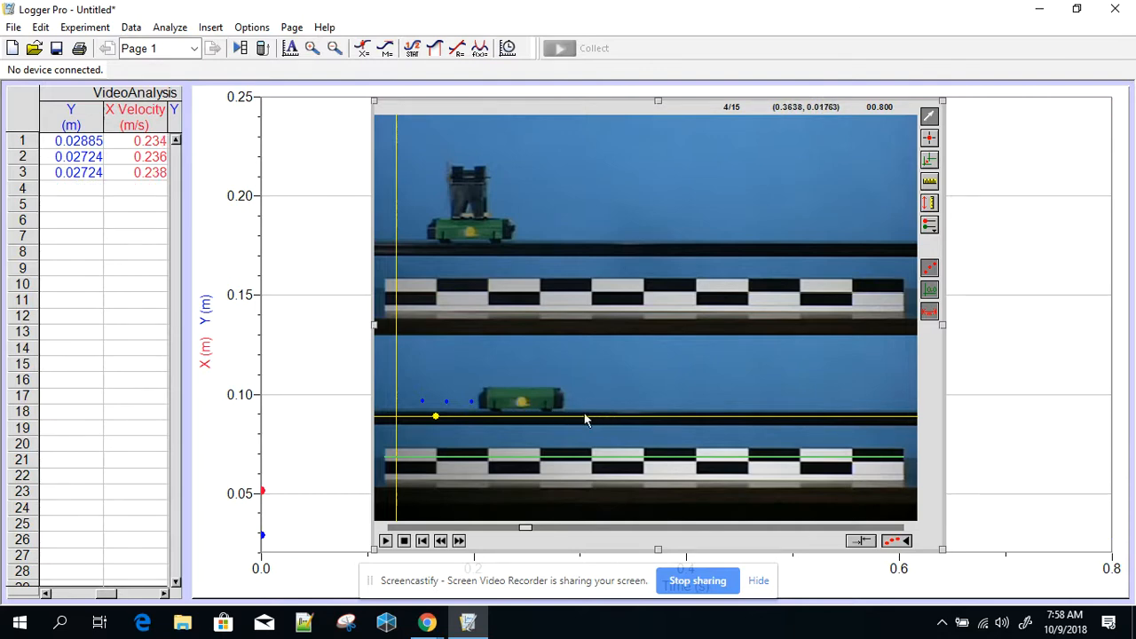
Go back to the 0.600 s frame and mark the lower cart's position on its yellow dot
click(441, 542)
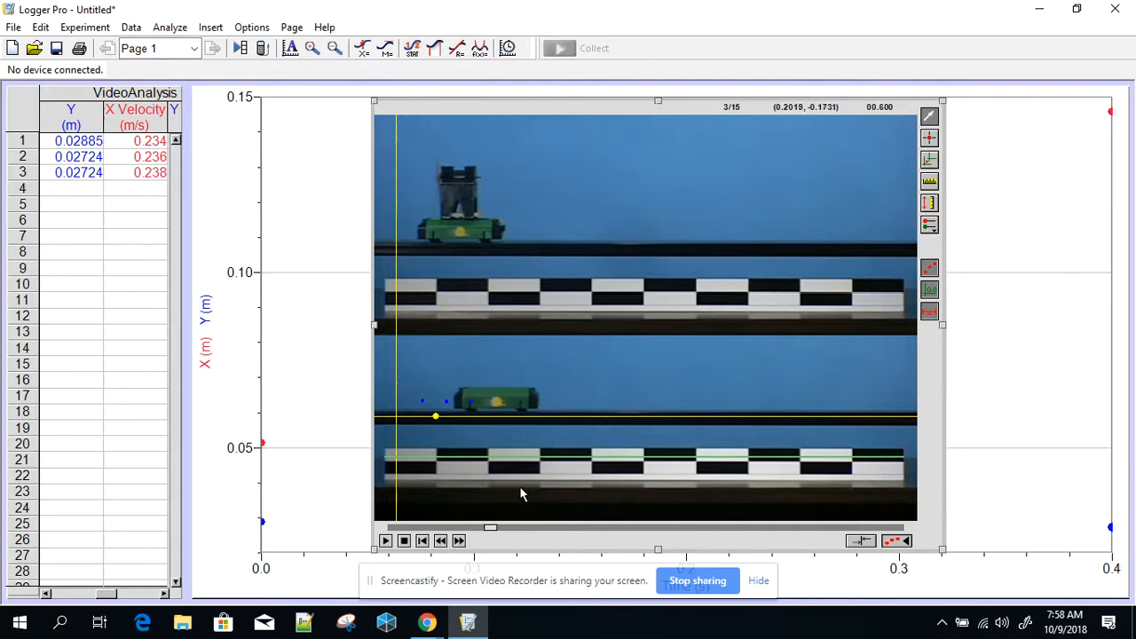
click(930, 138)
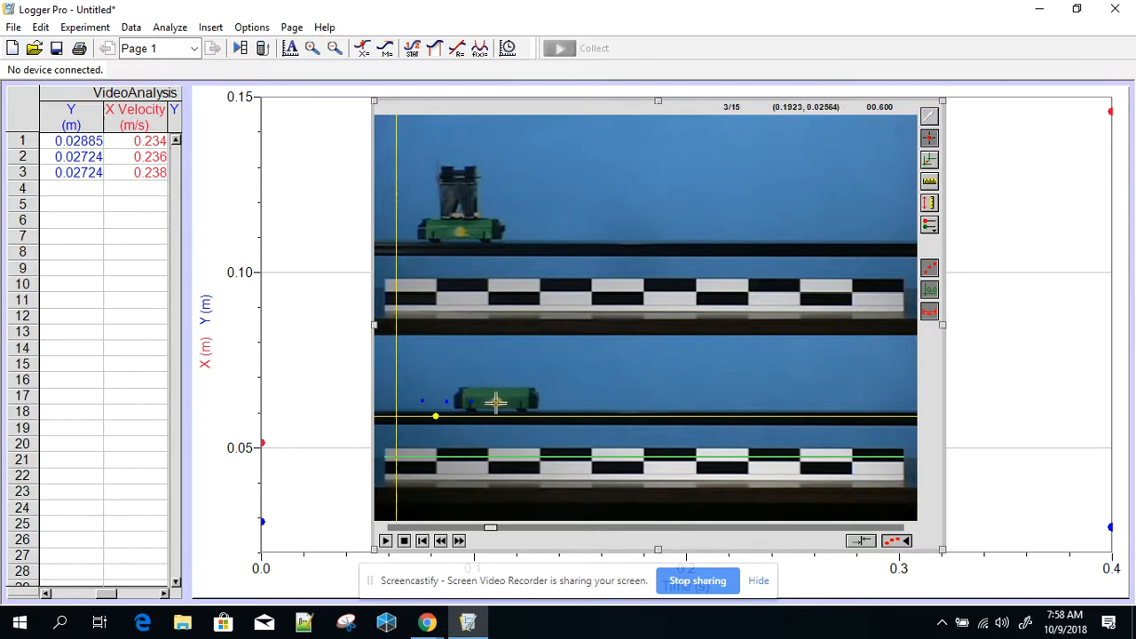
click(496, 401)
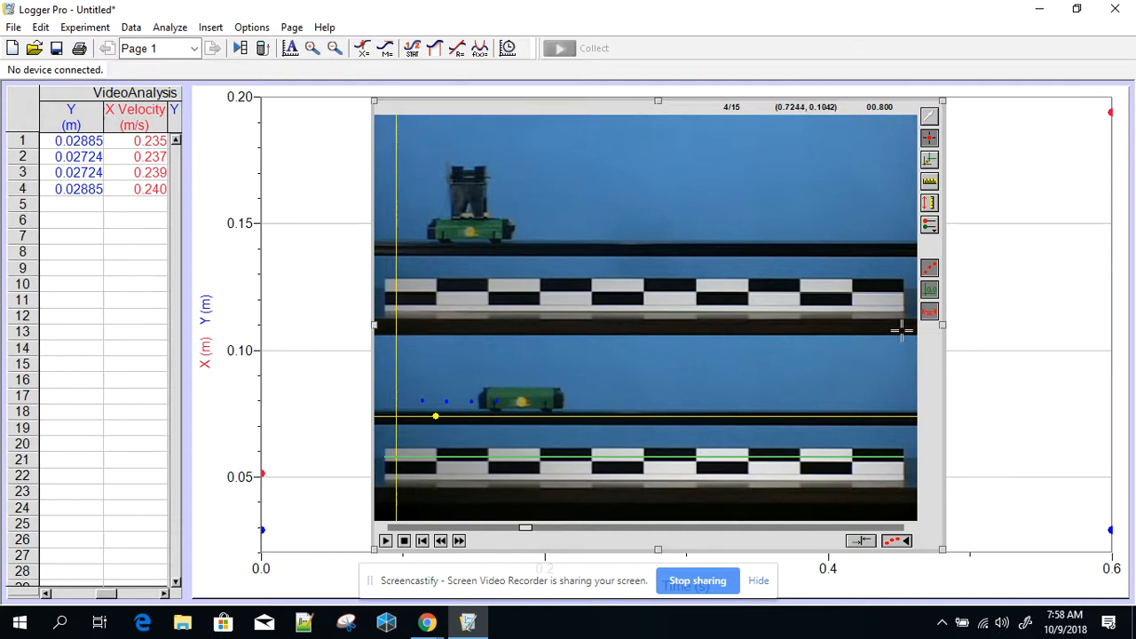
Hide the point trail, the origin axes and the scale line on the video
click(932, 272)
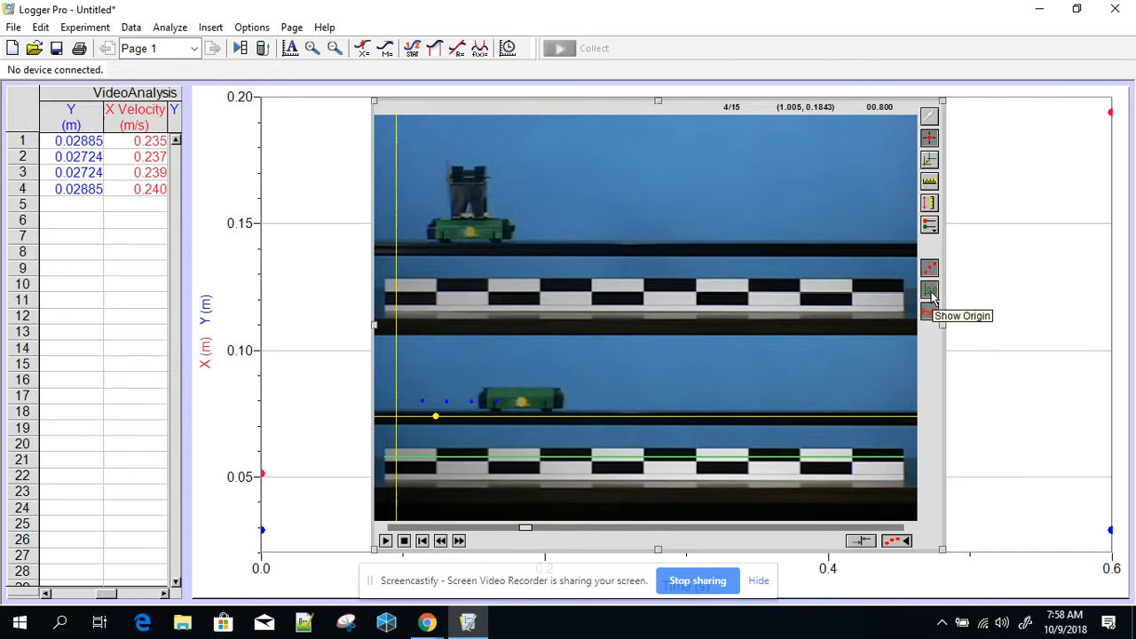
click(930, 297)
click(930, 297)
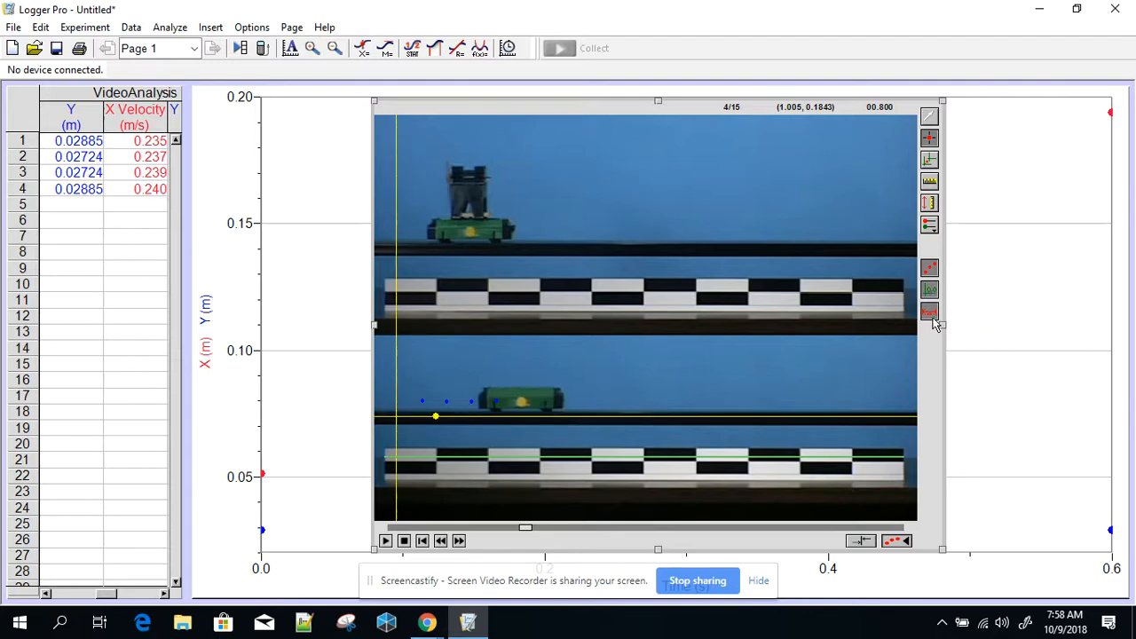
click(930, 313)
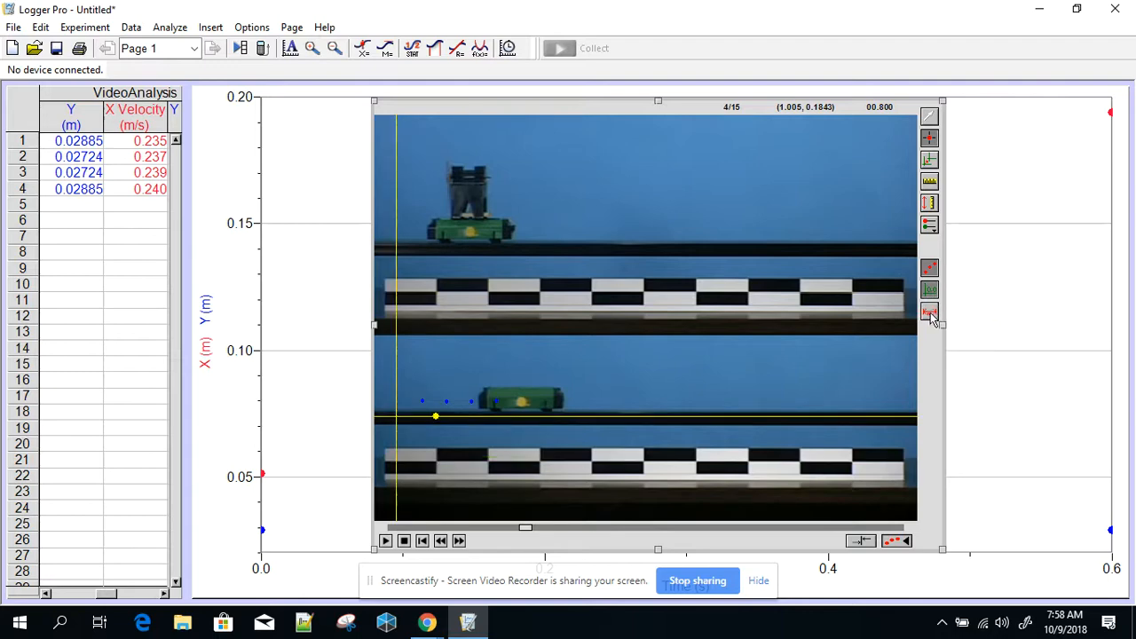
click(931, 313)
click(930, 313)
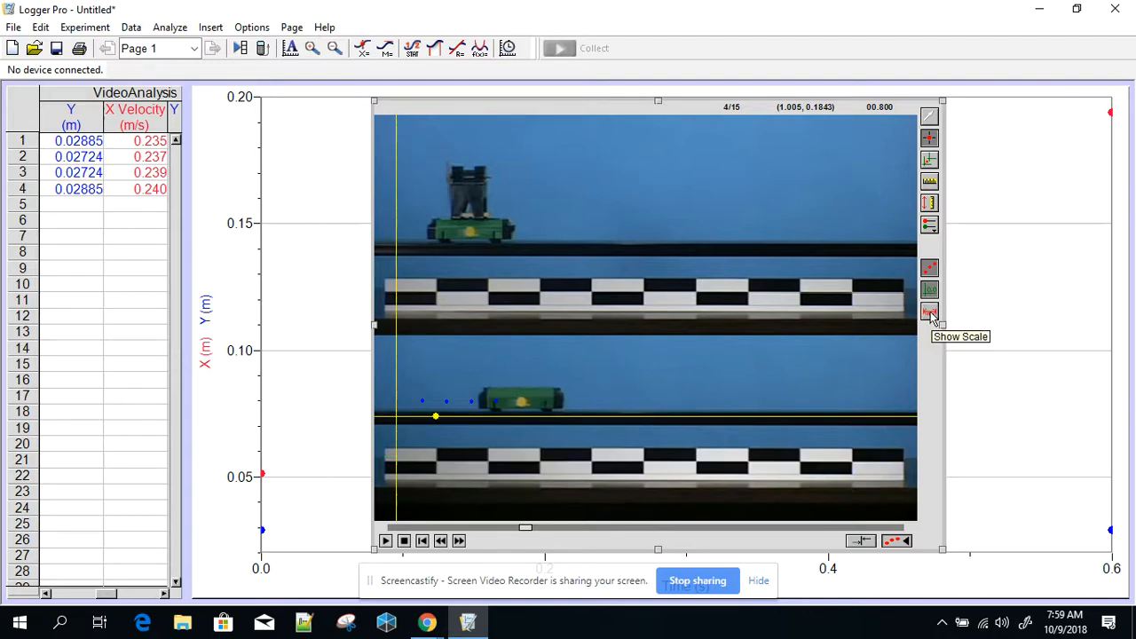
click(931, 289)
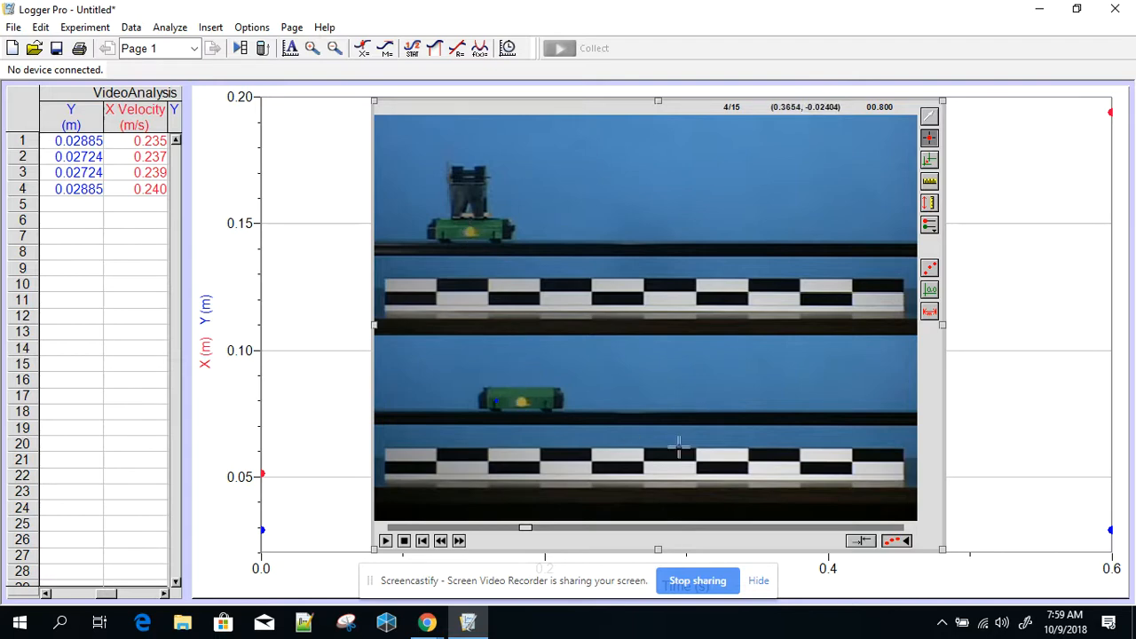
Add a second point series to the video analysis and check which series is active
click(930, 227)
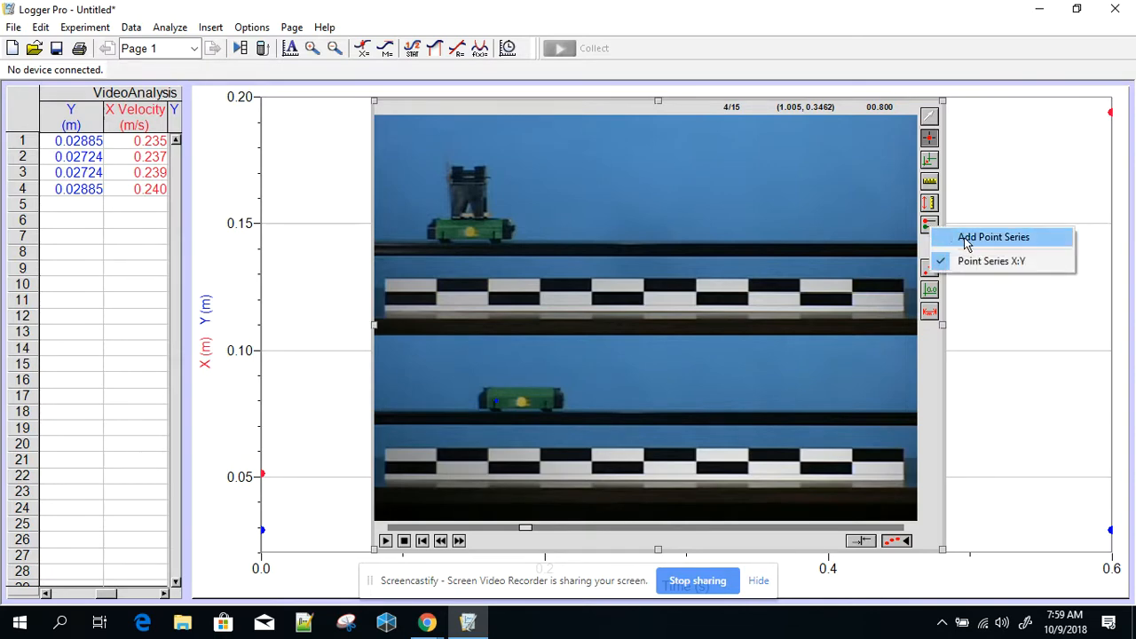
click(969, 238)
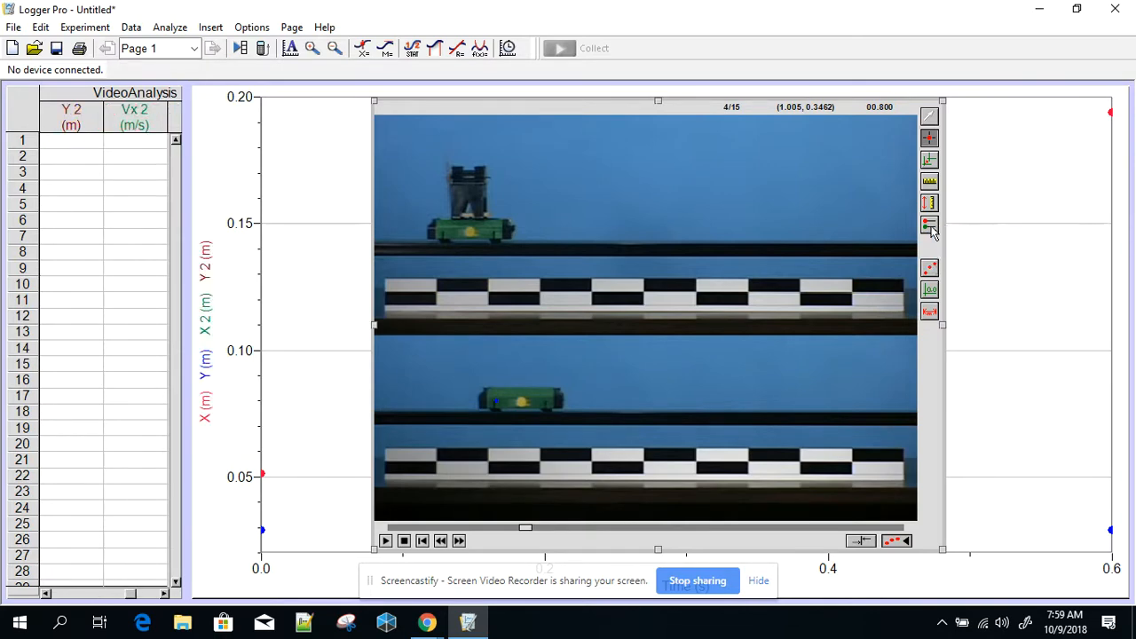
click(930, 226)
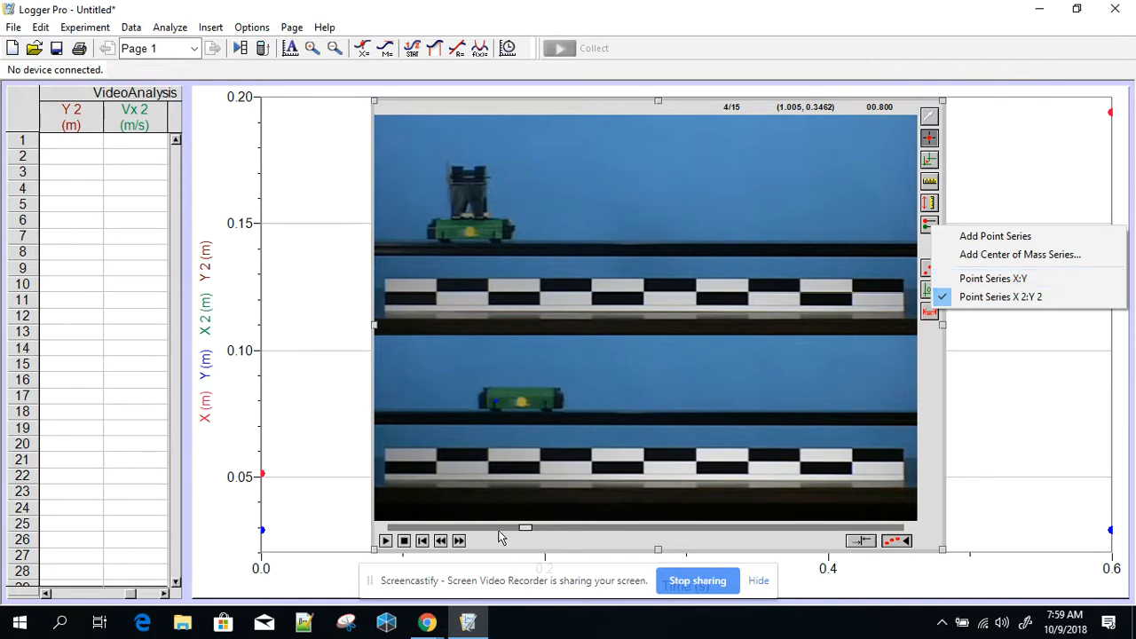
Rewind the video to frame 0 and mark the upper cart's yellow dot with Point Series X 2:Y 2
drag(525, 528, 388, 529)
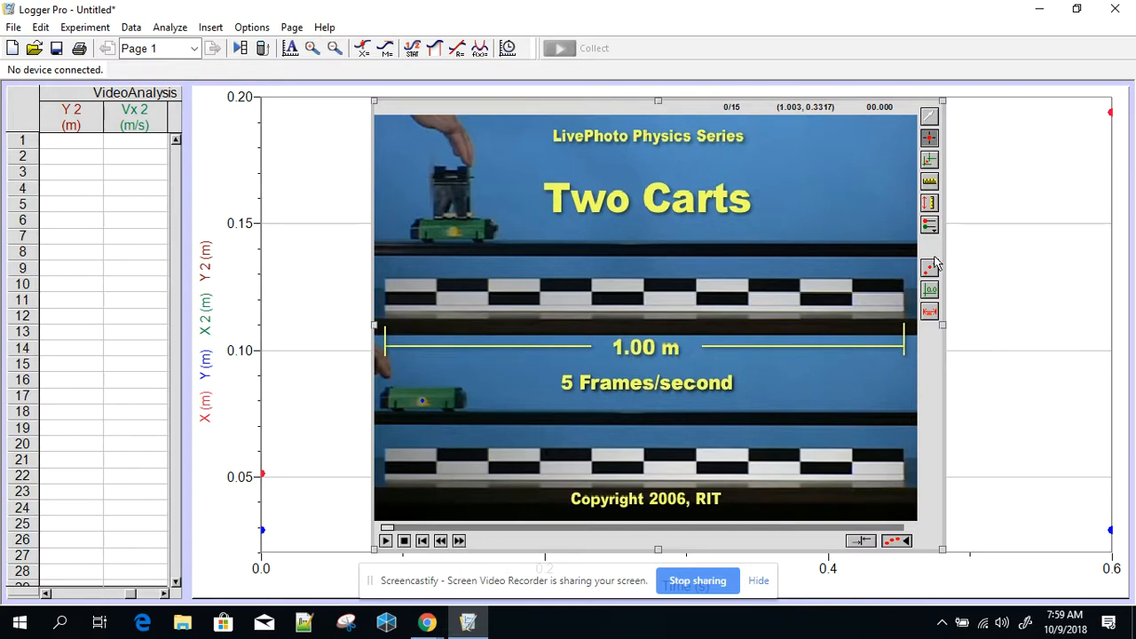
click(929, 226)
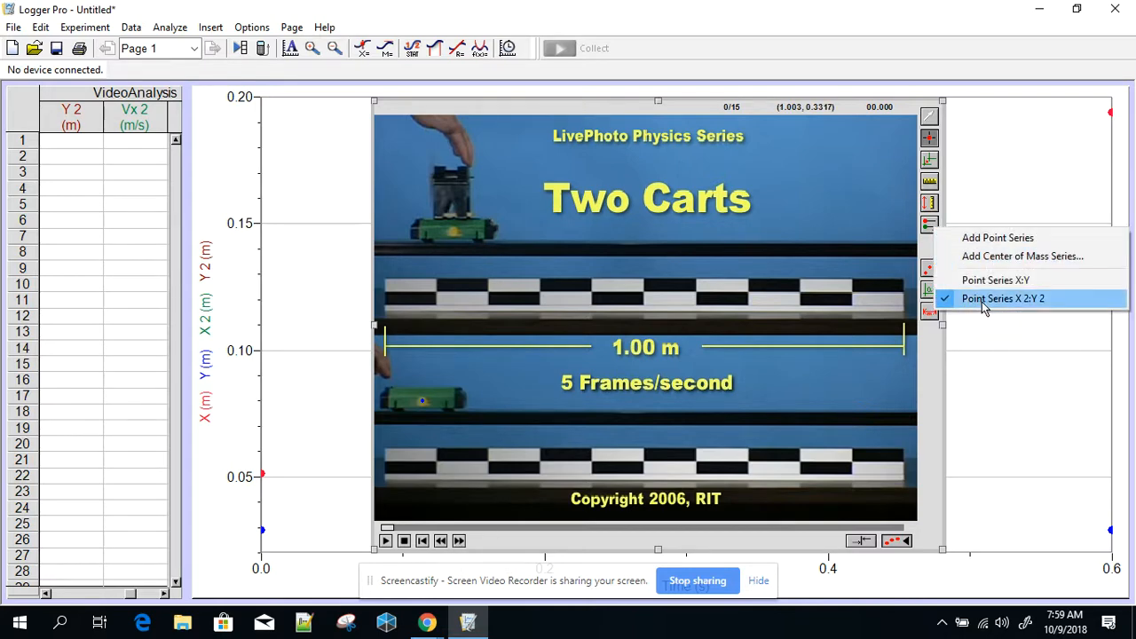
click(930, 140)
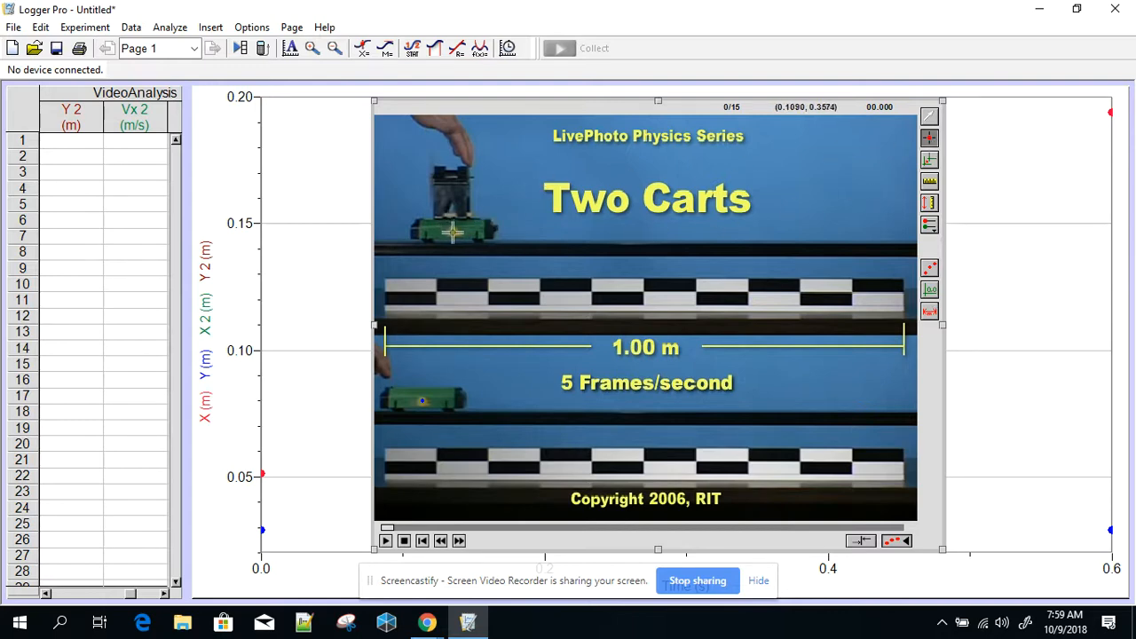
click(453, 232)
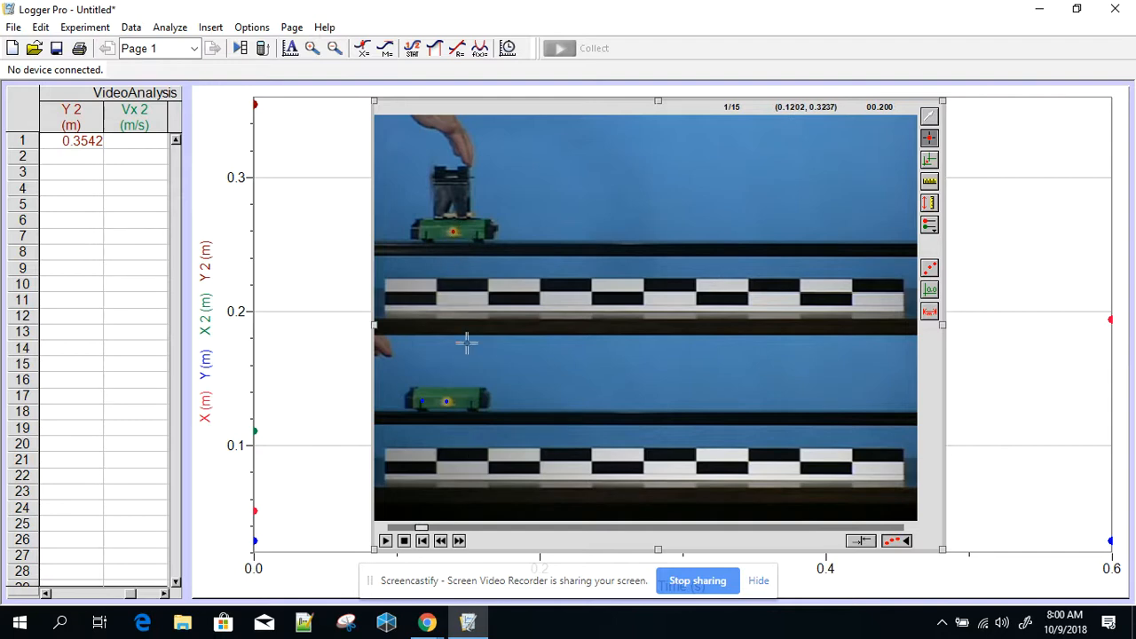
Advance the video to the 1.000 s frame and mark the upper cart's position on its yellow dot
click(459, 541)
click(459, 541)
click(459, 540)
click(459, 541)
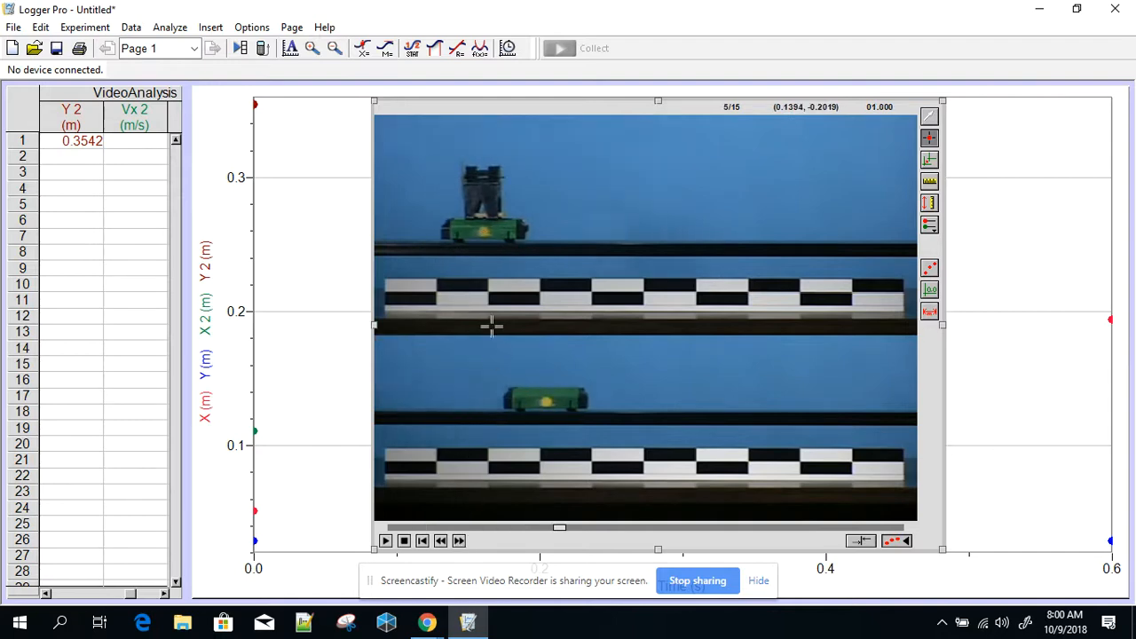
click(484, 232)
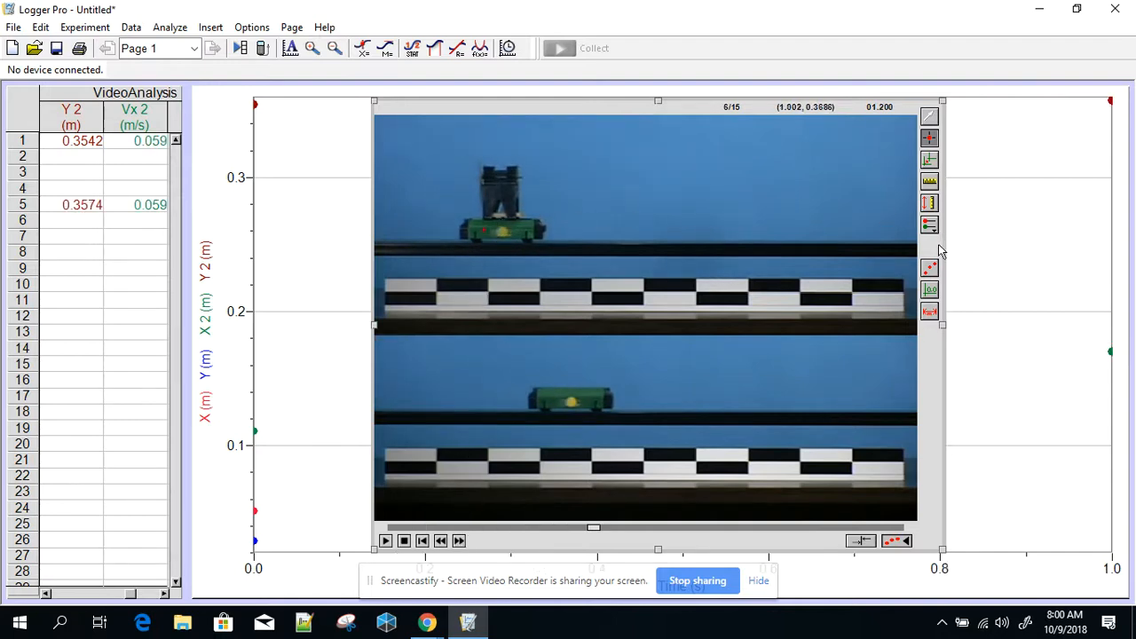
Show the point trail again and mark the upper cart's yellow dot in the 1.200, 1.400 and 1.600 s frames
click(930, 270)
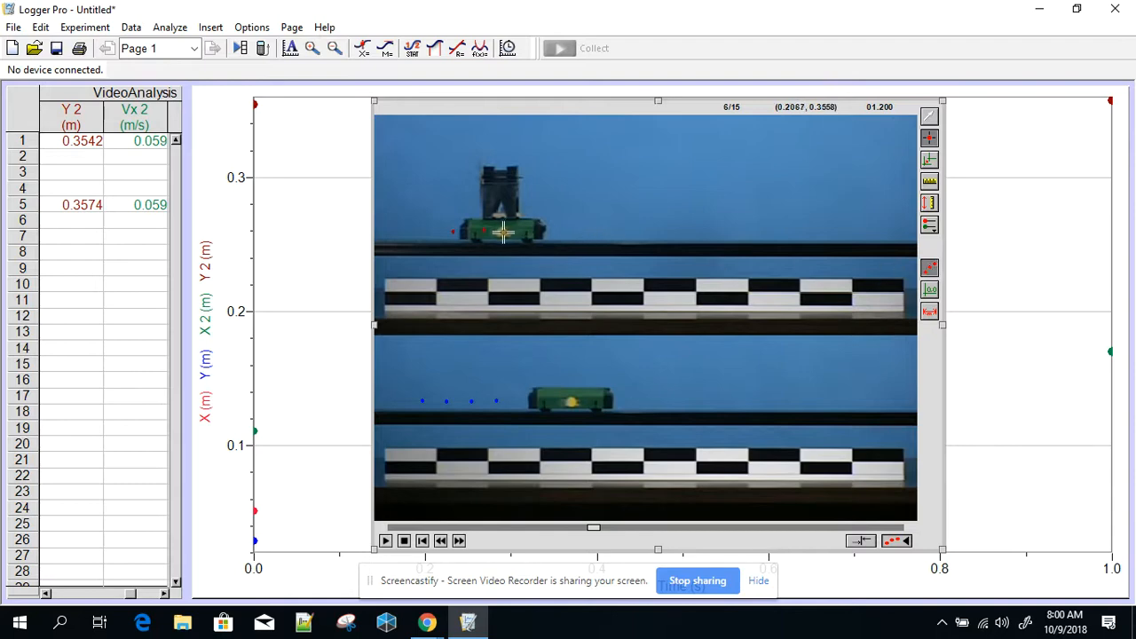
click(503, 232)
click(523, 232)
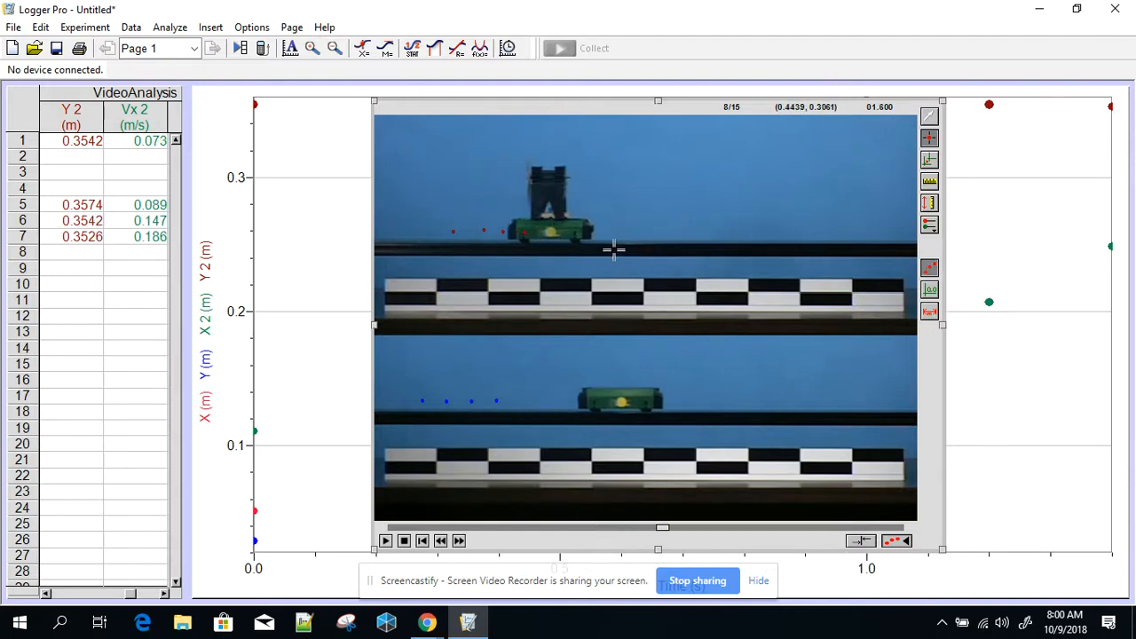
click(551, 231)
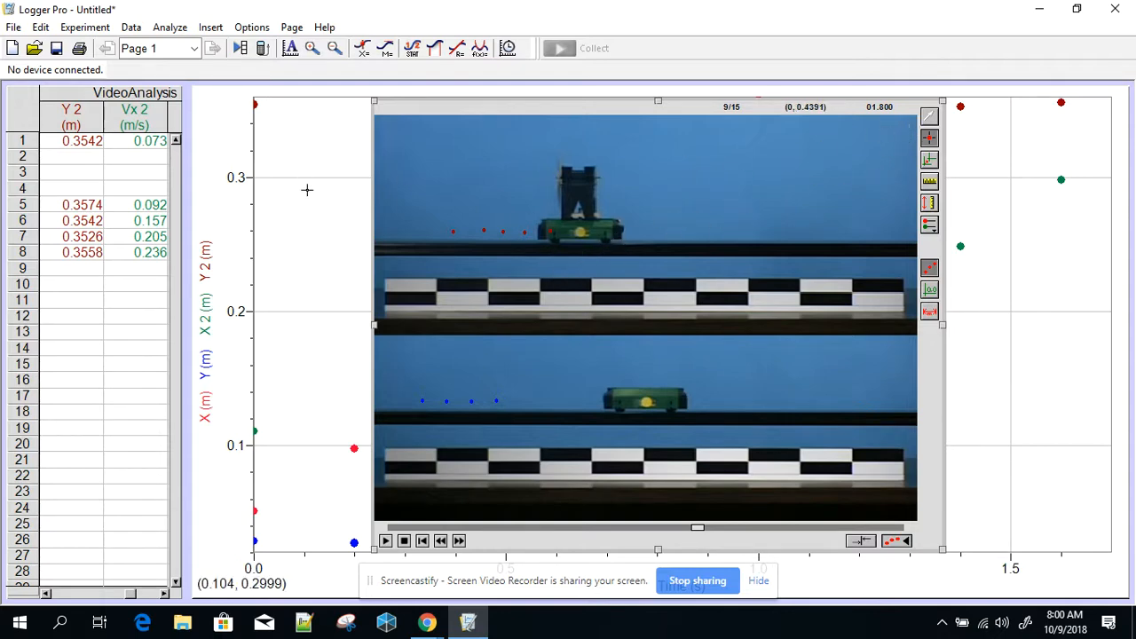
Bring the graph in front of the video to view both carts' plotted points, and send it back behind the video
click(930, 118)
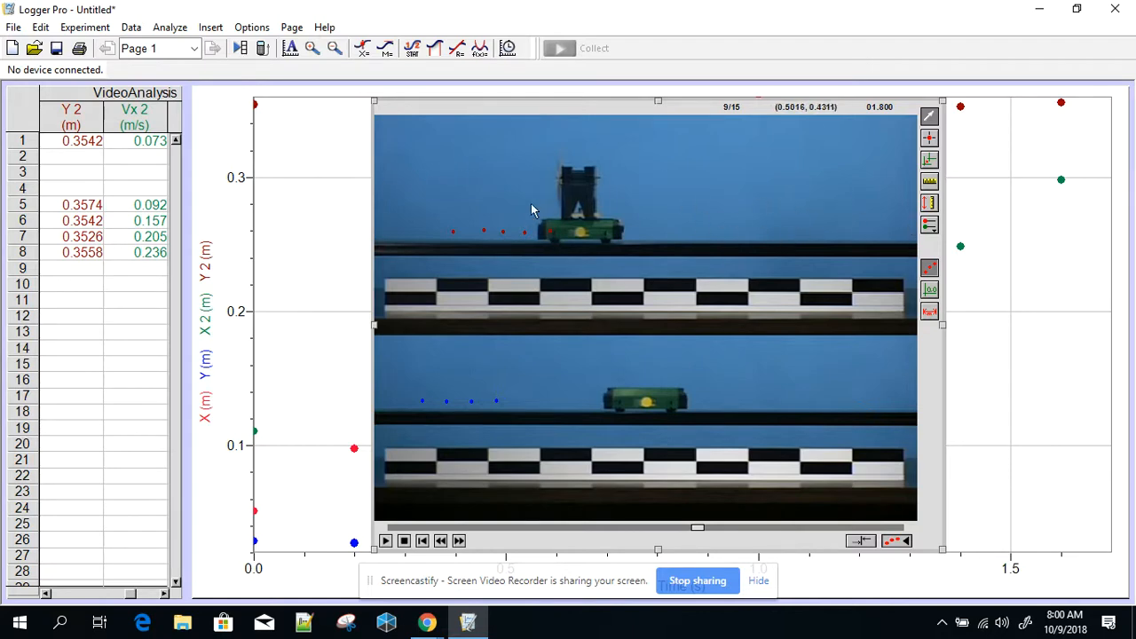
click(985, 186)
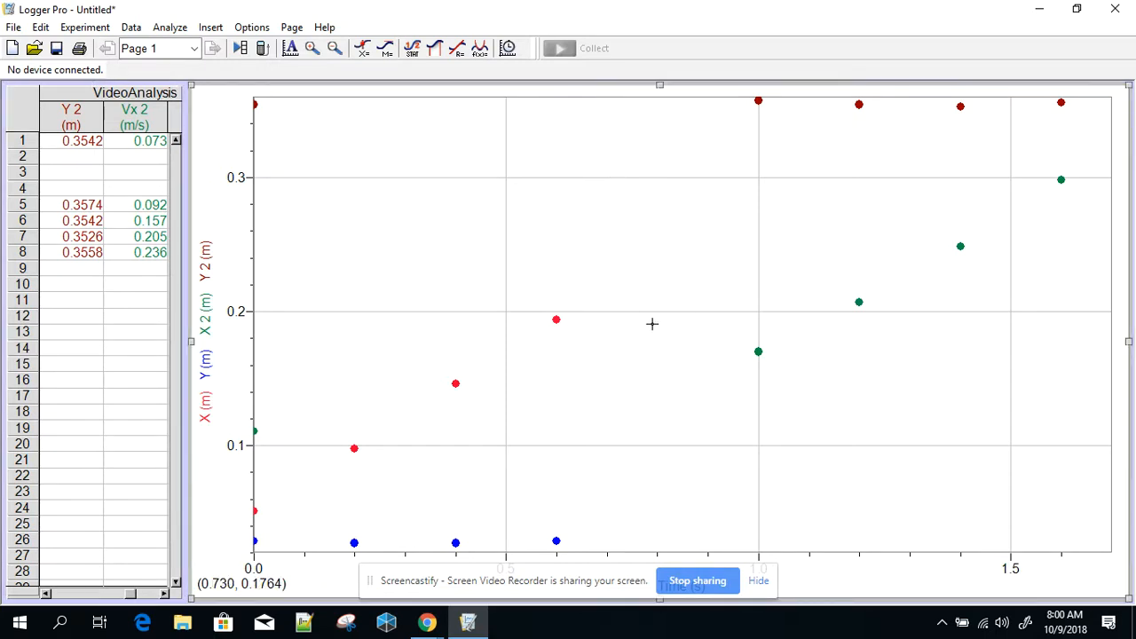
right_click(782, 250)
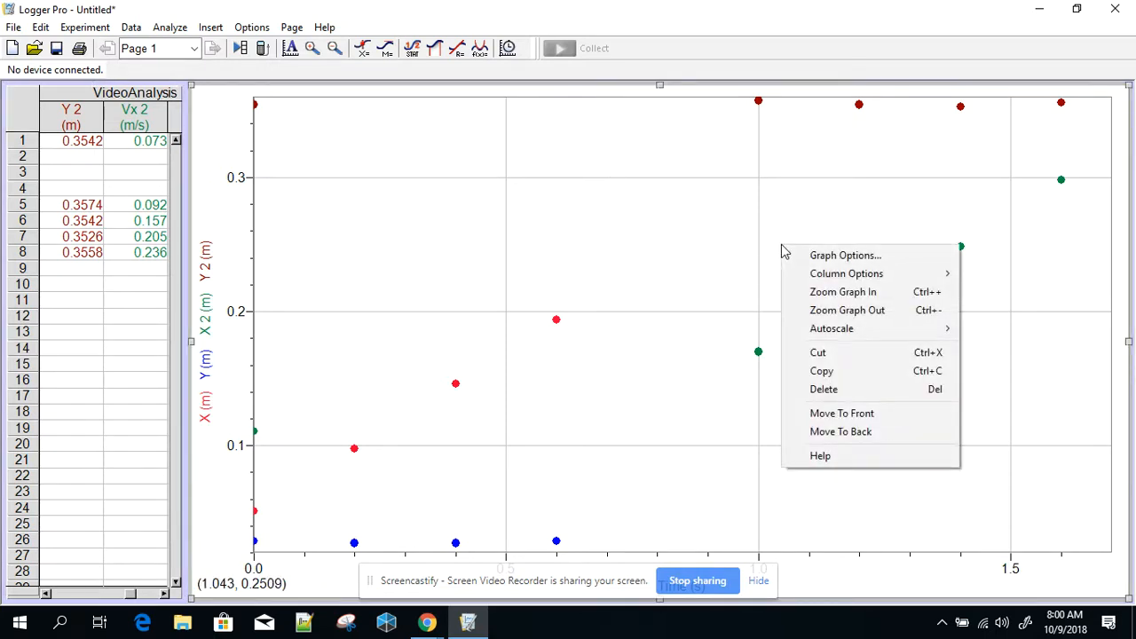
click(840, 433)
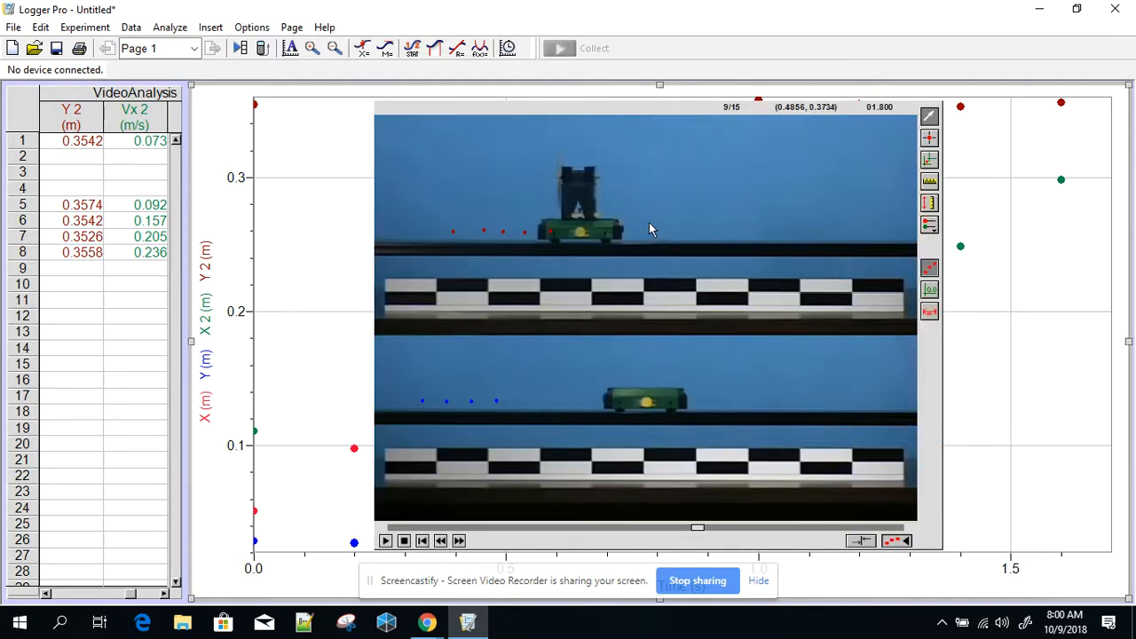
click(620, 116)
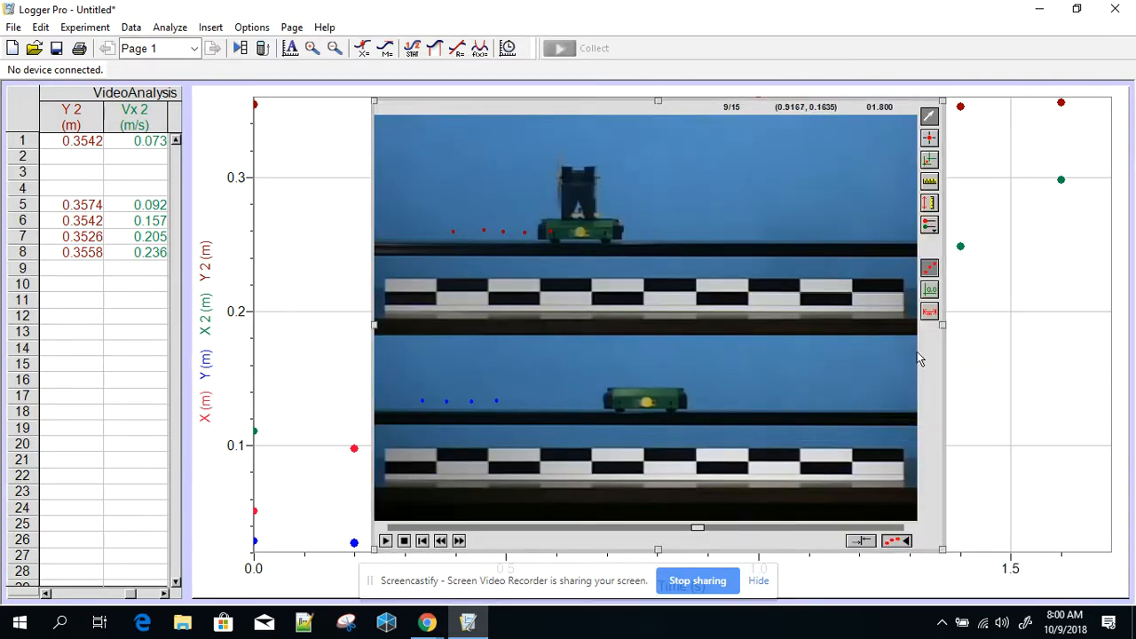